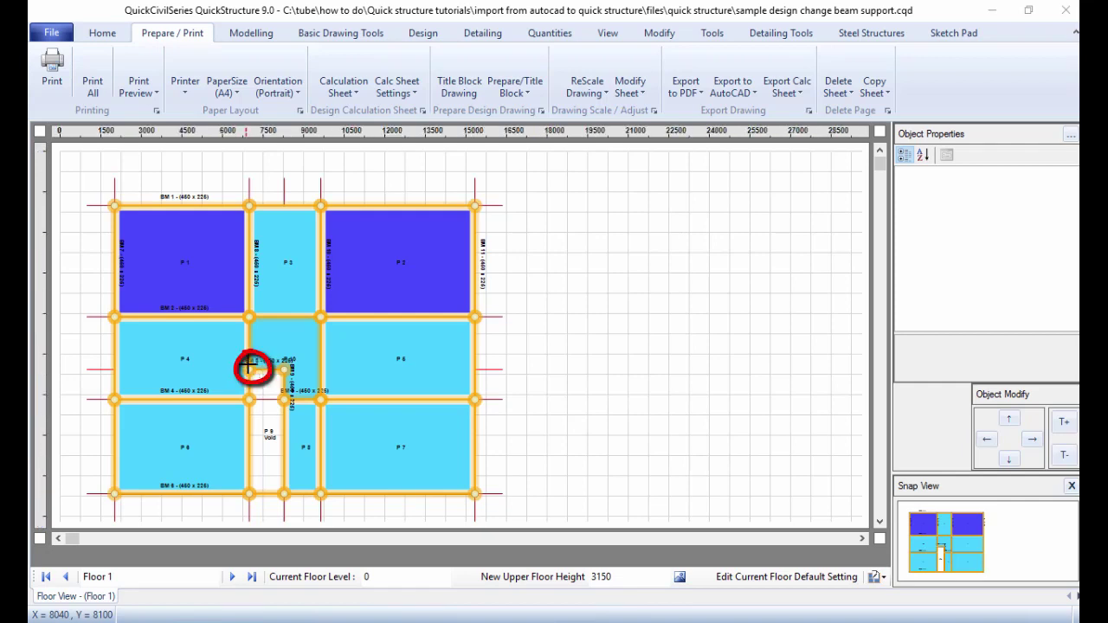
- Draw vertical beam BM 9 from the BM 5 junction beside the void down to the bottom beam
left_click(285, 369)
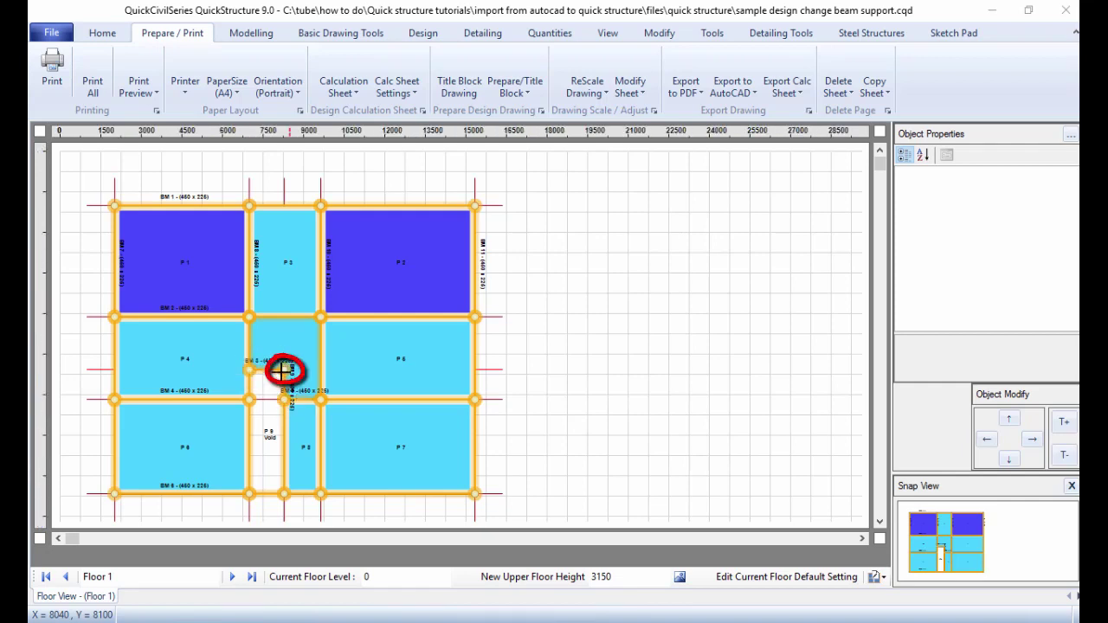
left_click(285, 491)
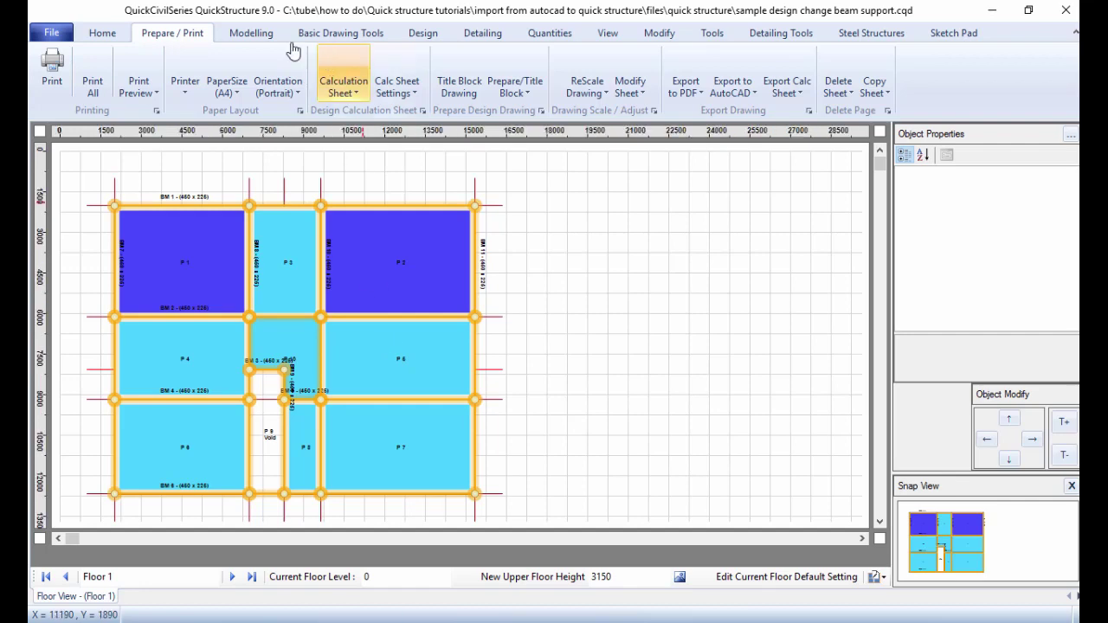
- Open Beam Properties from the Modelling tab and review Beams 1 to 3
left_click(256, 37)
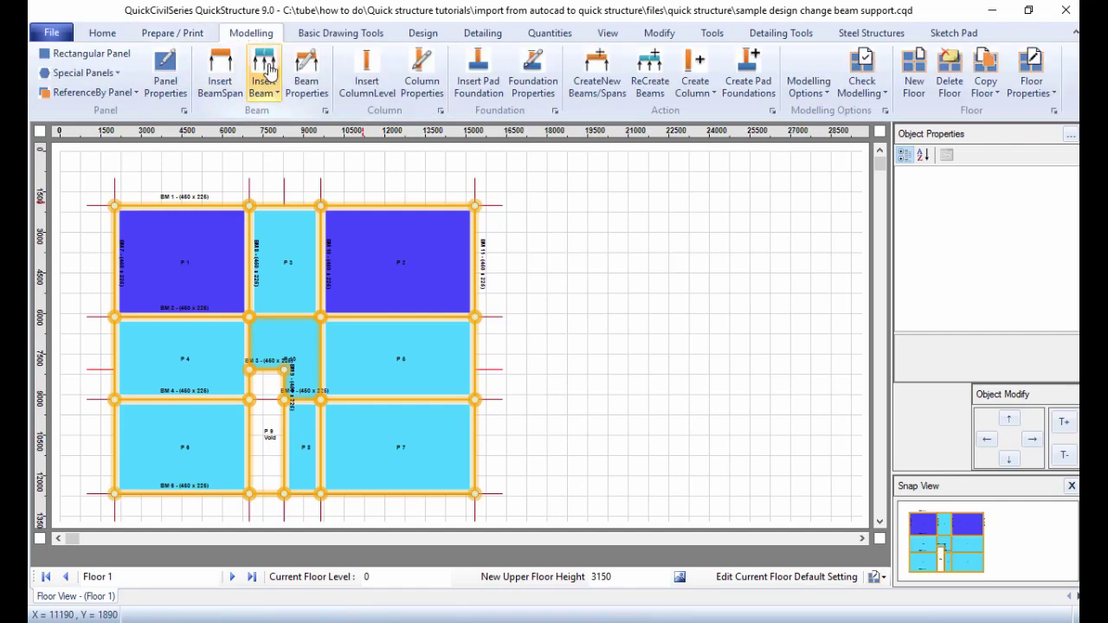
left_click(308, 76)
left_click_drag(431, 90, 750, 76)
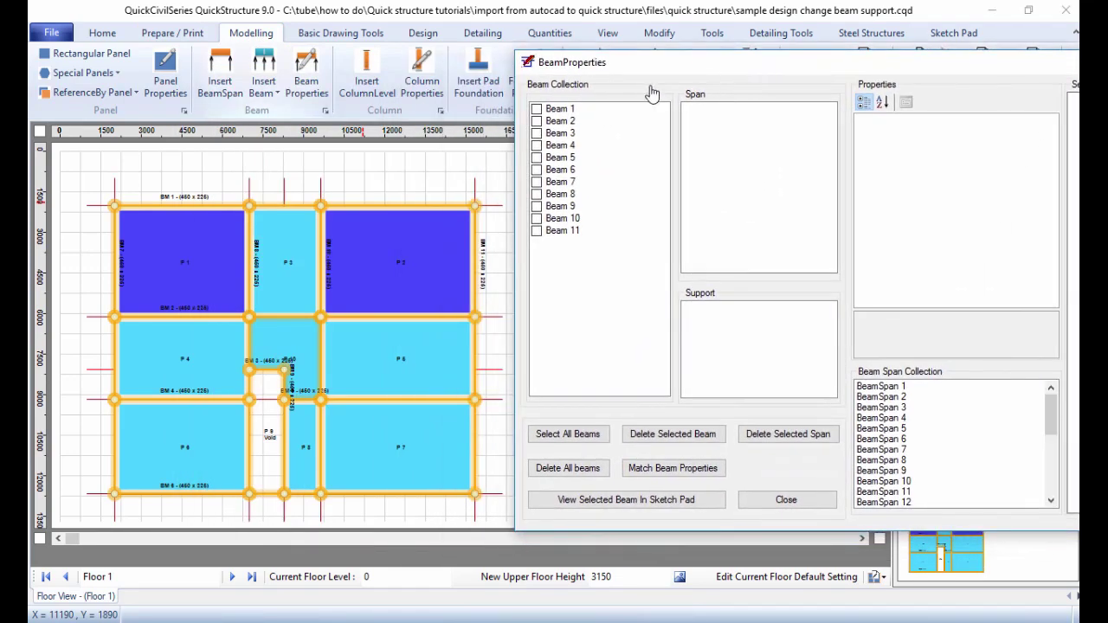
left_click(558, 110)
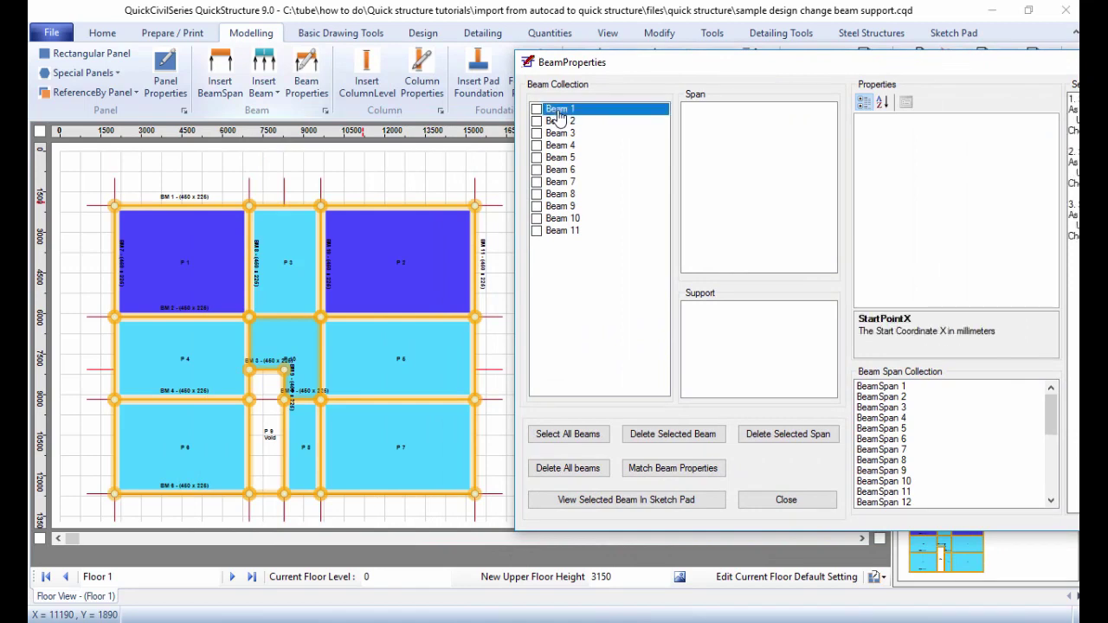
left_click(559, 121)
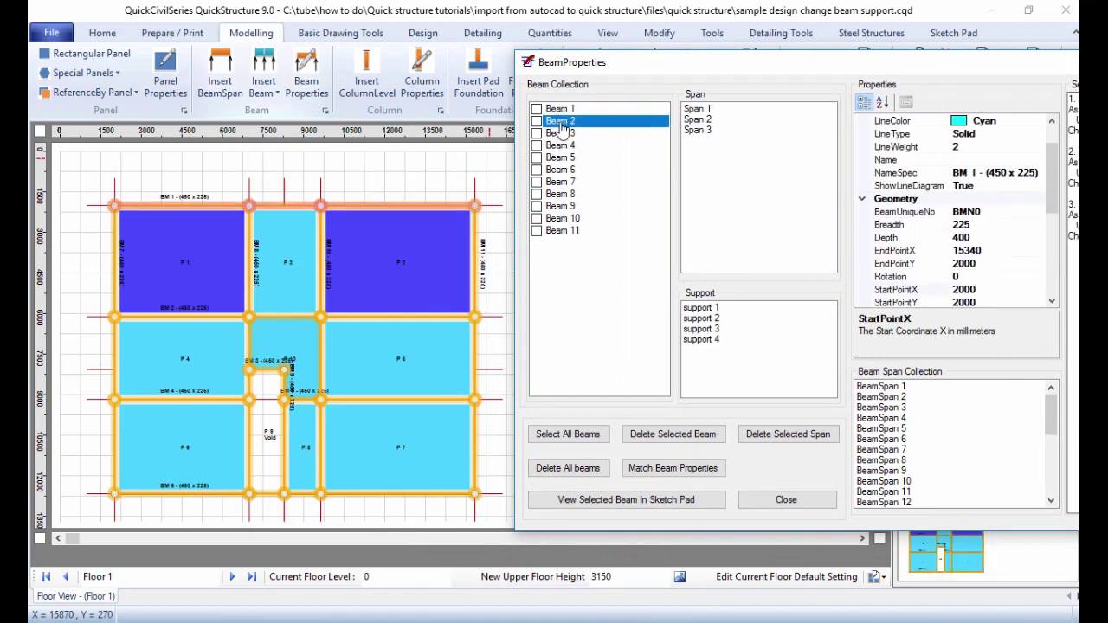
left_click(559, 134)
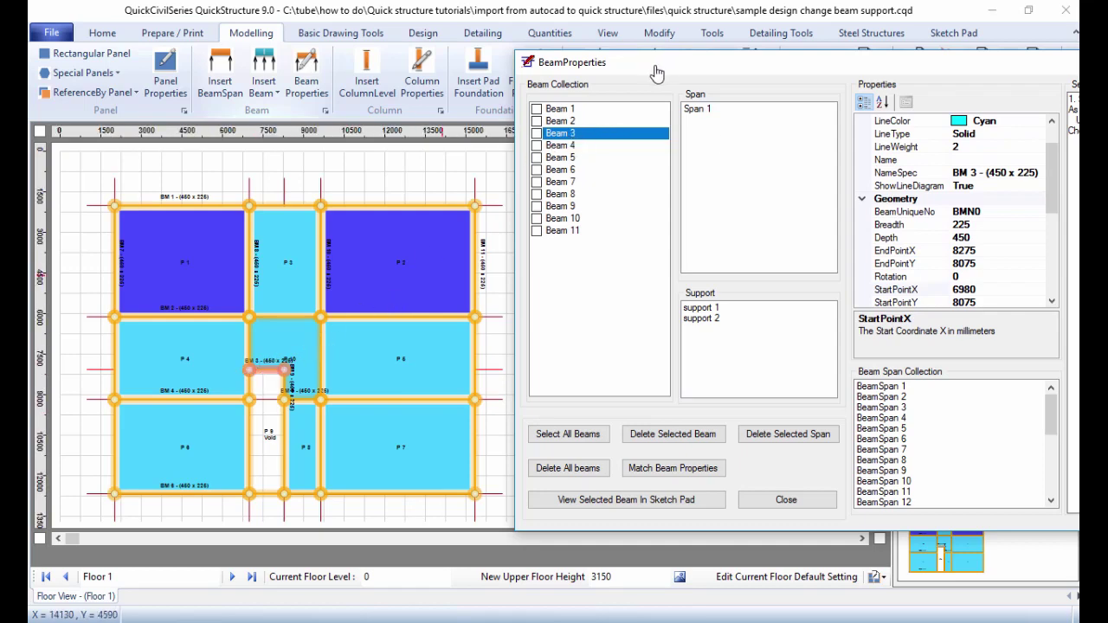
- Delete Beam 3, the 450 x 225 short beam above the void panel
left_click_drag(658, 69, 656, 54)
left_click(550, 121)
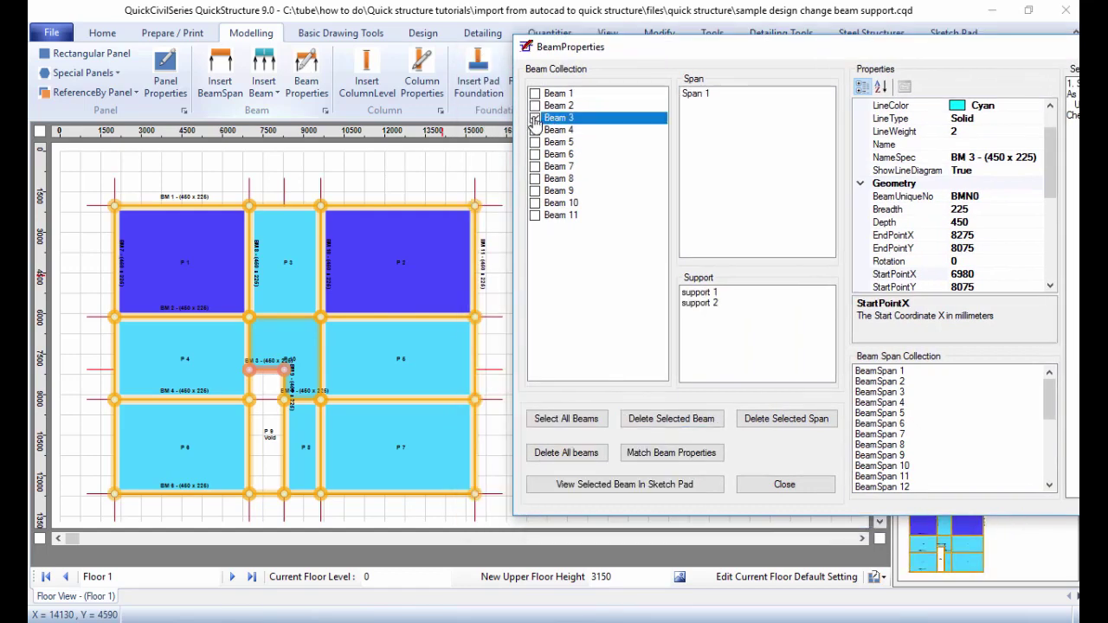
left_click(658, 420)
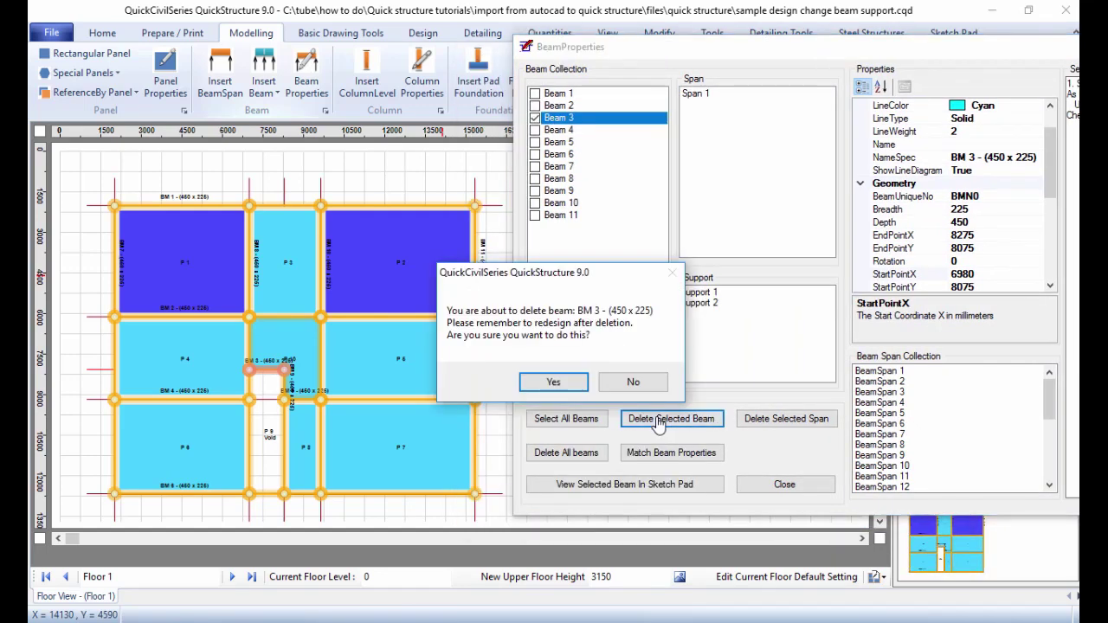
left_click(549, 386)
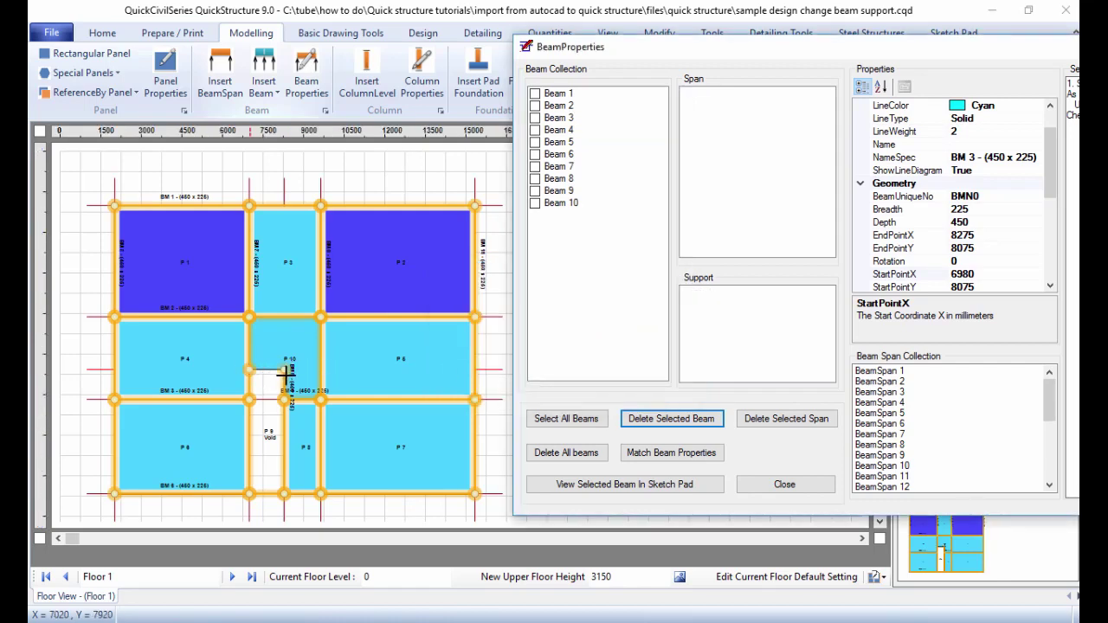
- Delete Beam 8, the 450 x 225 vertical beam between void panel P9 and P8
left_click(549, 177)
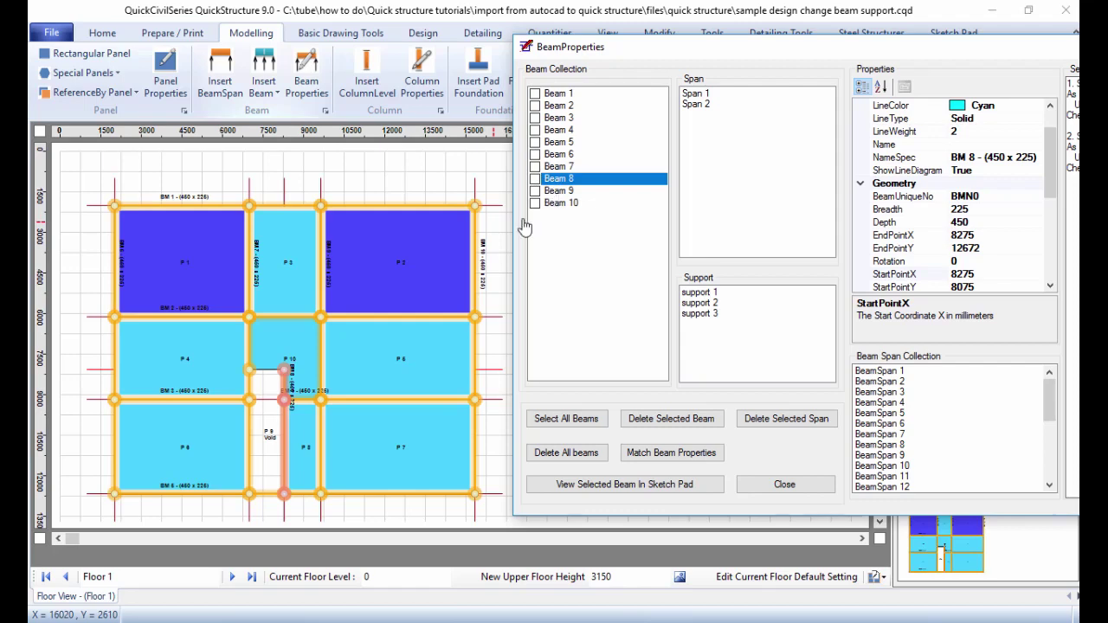
left_click(282, 481)
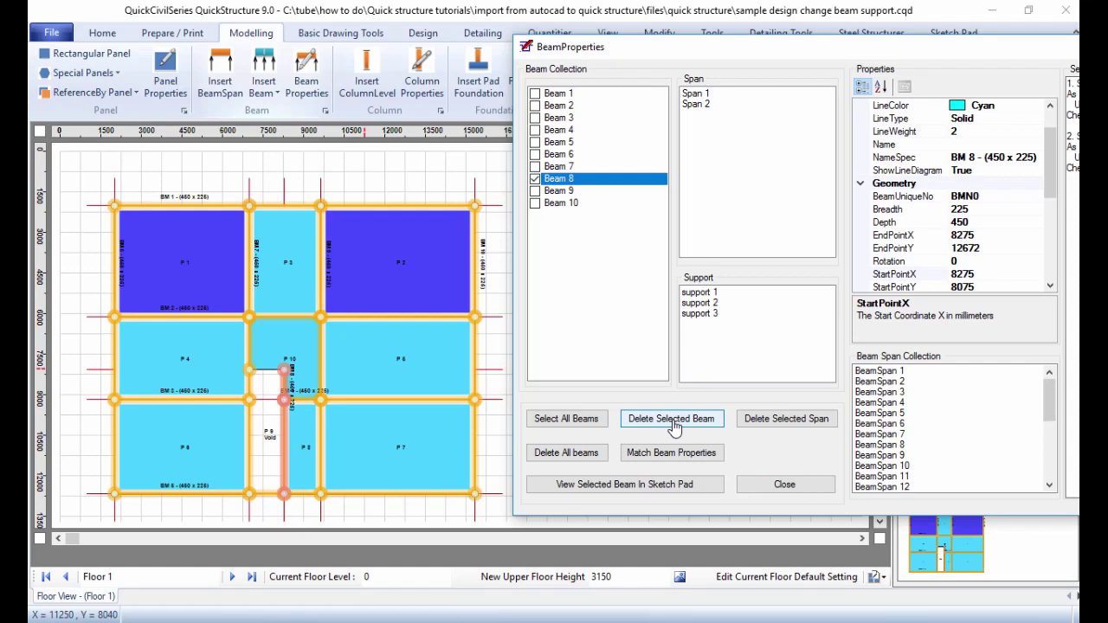
left_click(674, 428)
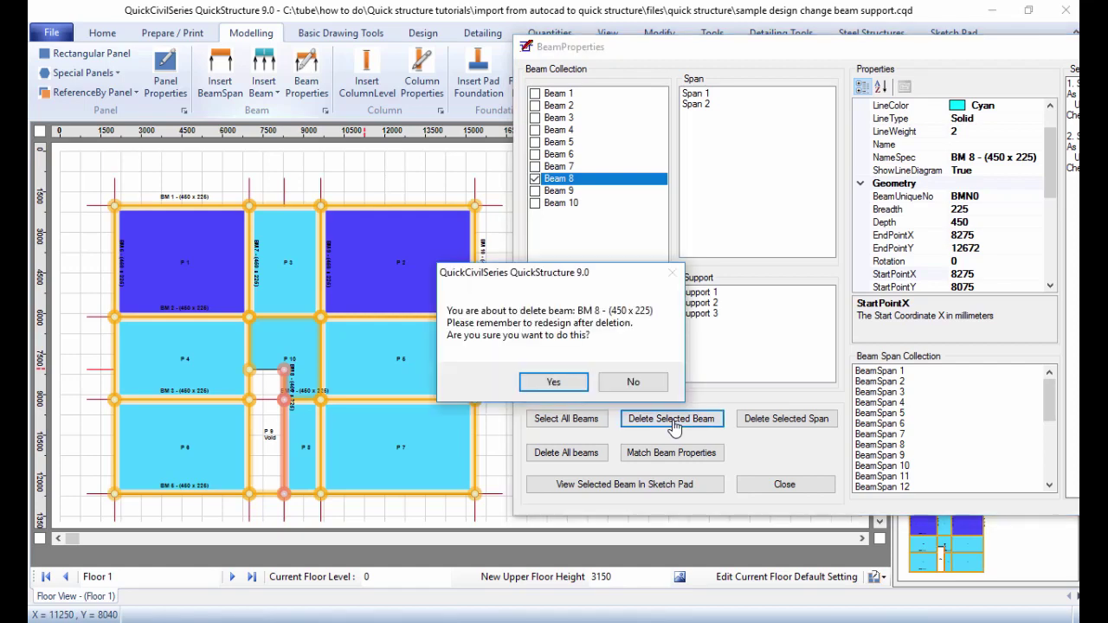
left_click(571, 386)
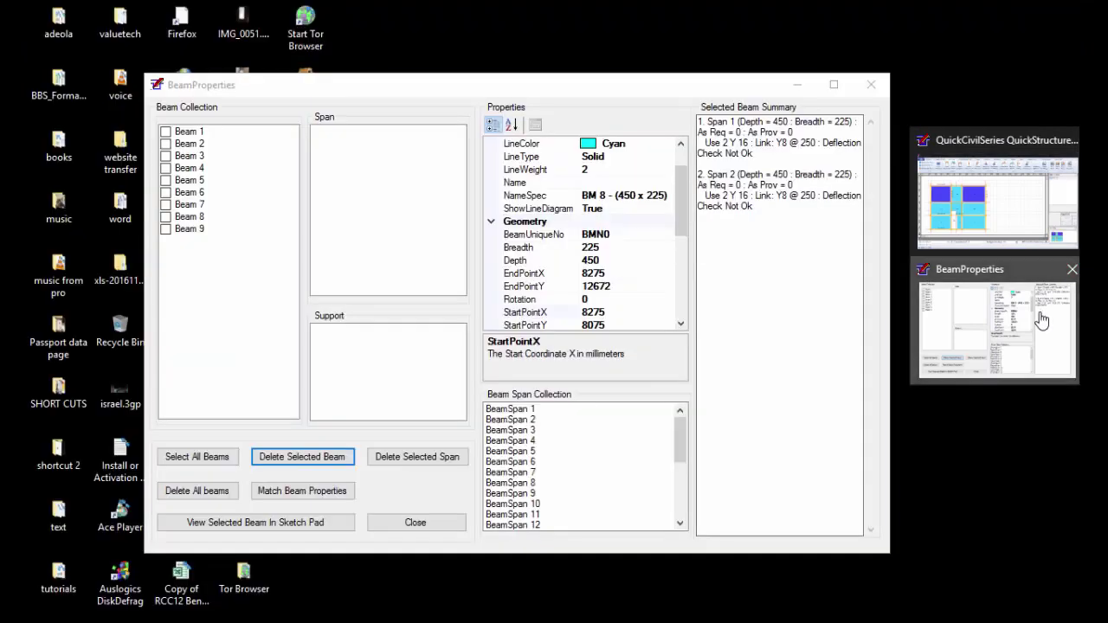
- Remove the 1354 mm Span 1 from Beam 4 in the restored Beam Properties window
left_click(1044, 316)
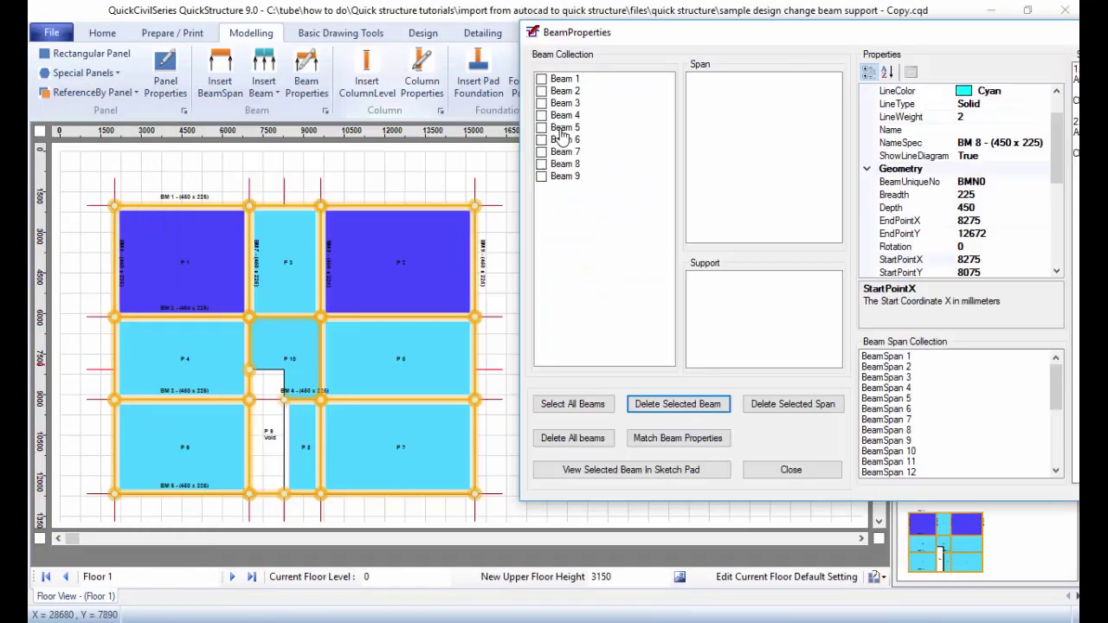
left_click(565, 117)
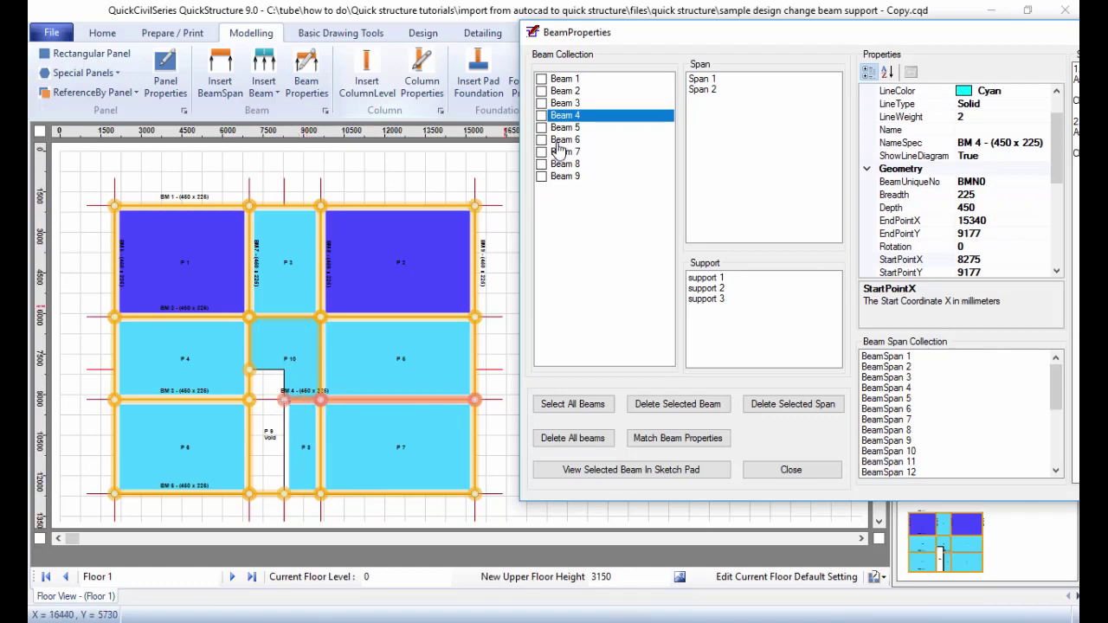
left_click(703, 80)
left_click(703, 79)
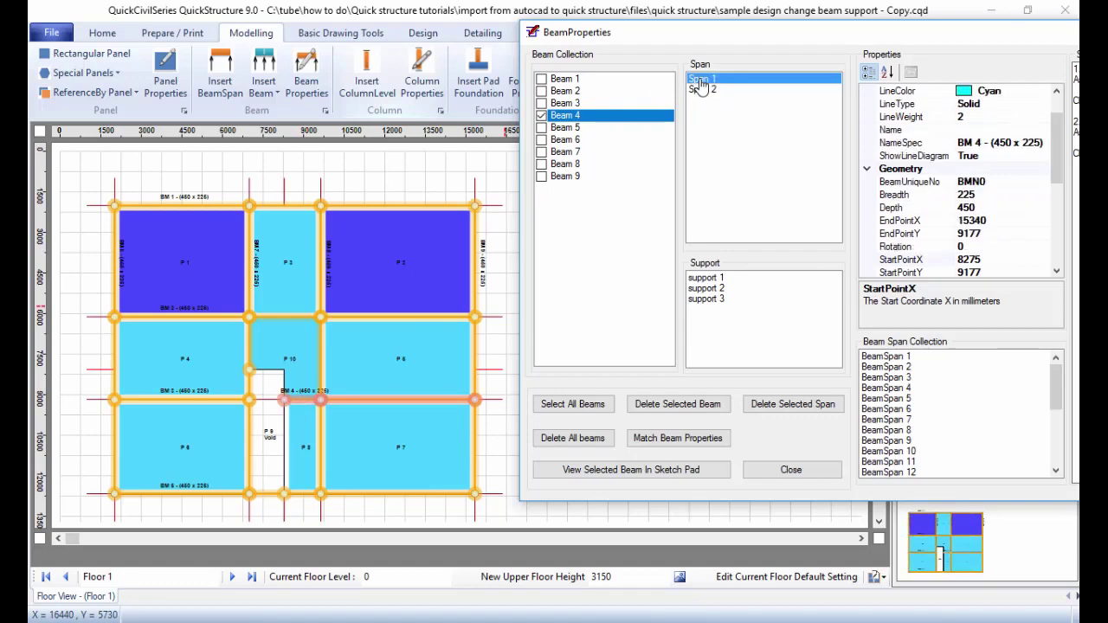
left_click(789, 416)
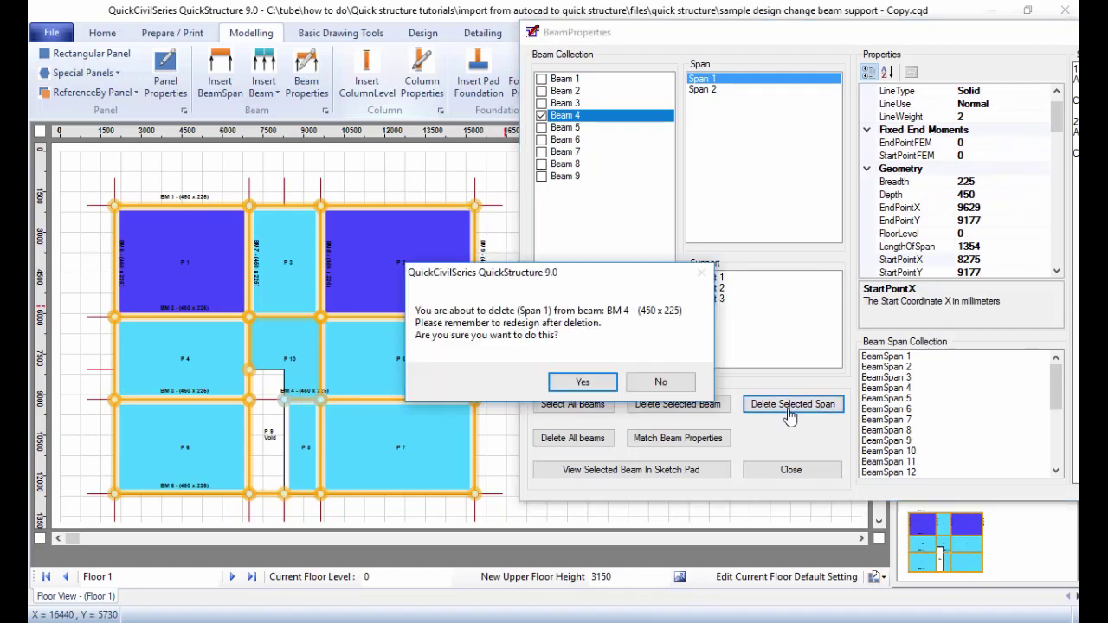
left_click(579, 383)
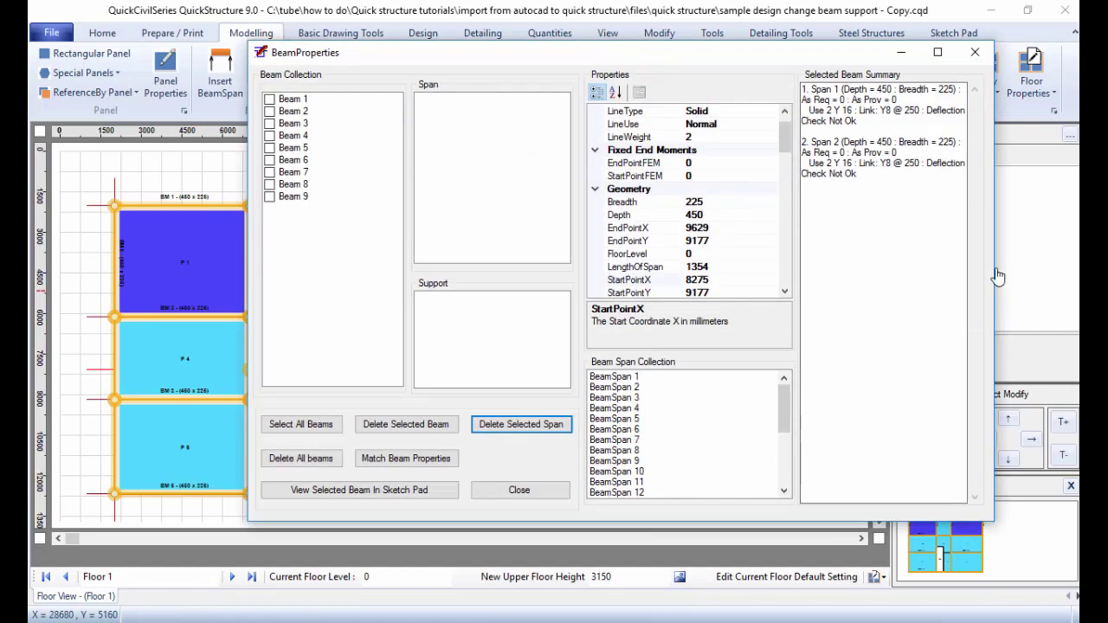
- Select Beam 7 and its 1102 mm middle Span 3 in Beam Properties
left_click(297, 171)
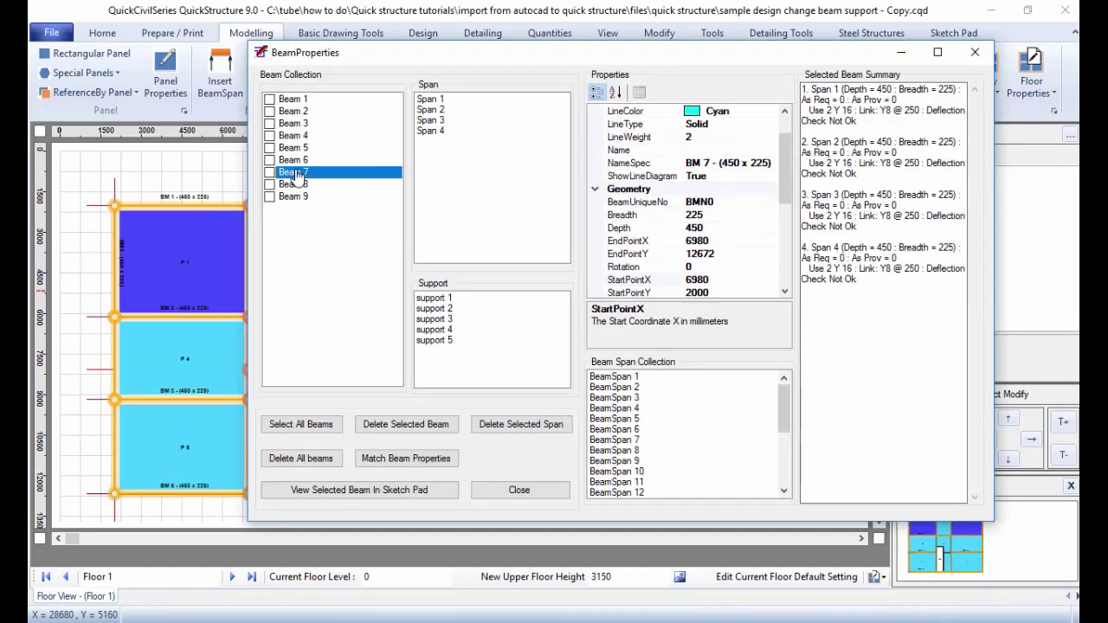
left_click_drag(391, 66, 539, 60)
left_click(418, 164)
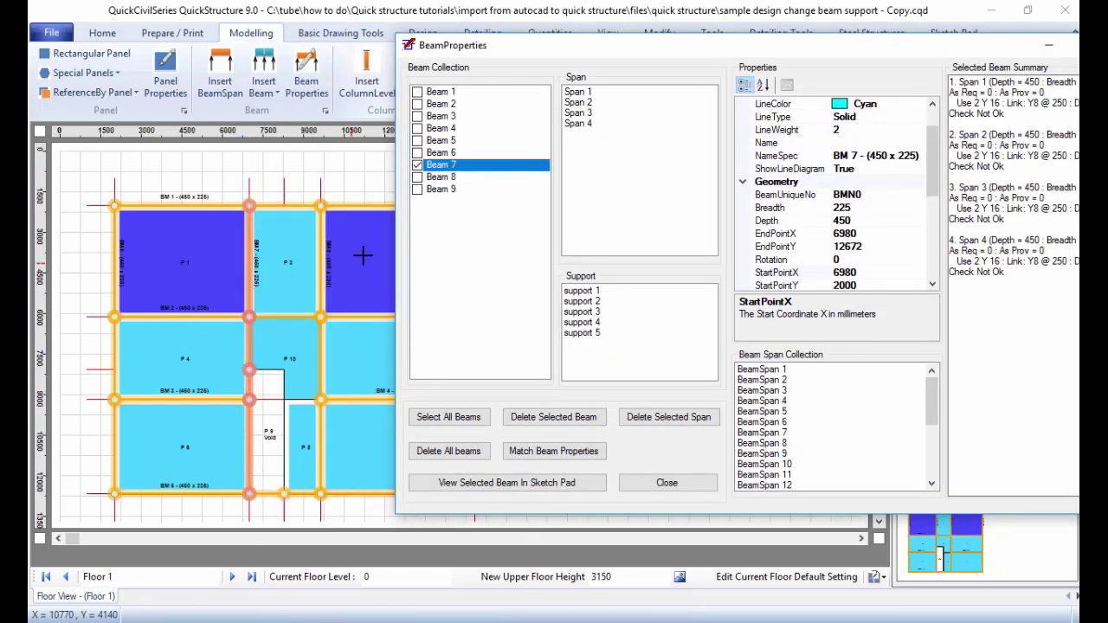
left_click(578, 94)
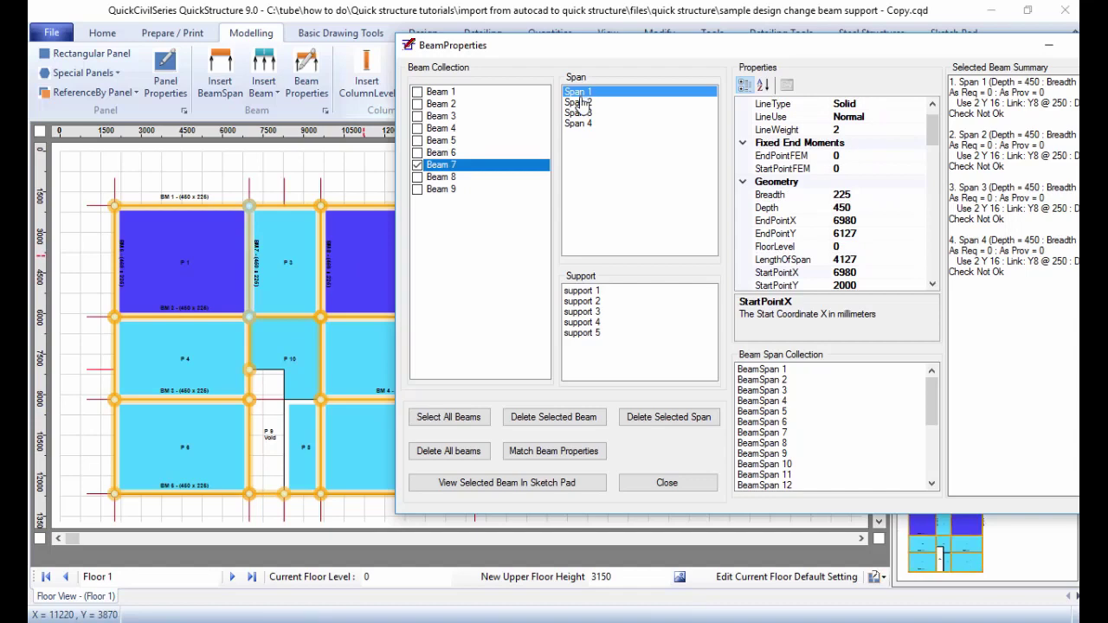
left_click(582, 103)
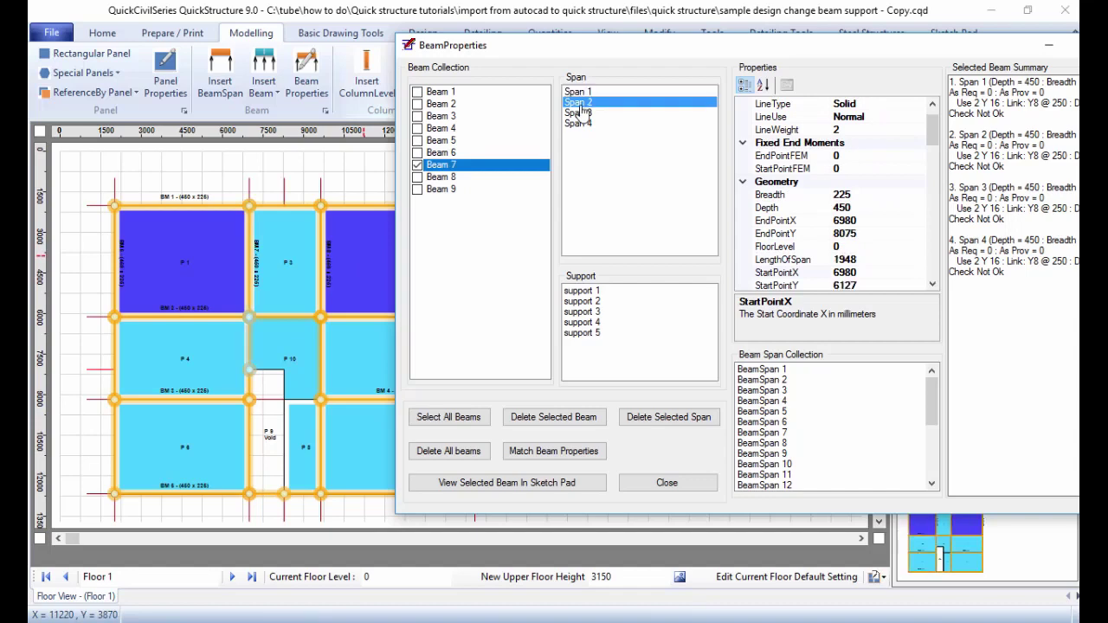
left_click(578, 113)
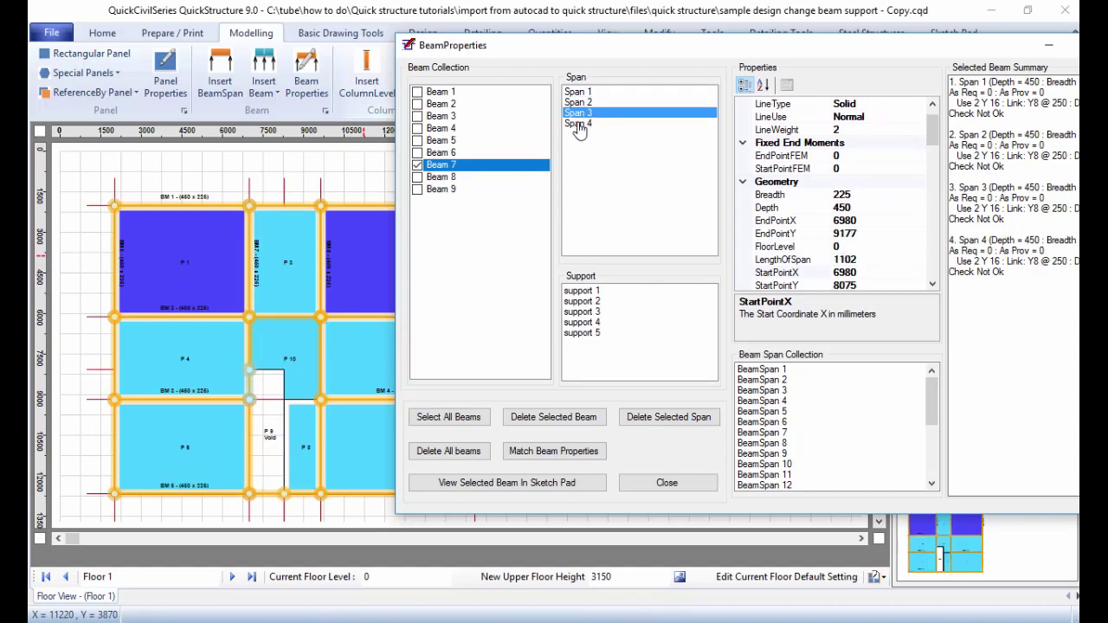
left_click(580, 125)
left_click(579, 114)
- Attempt deleting Span 3, decline splitting BM 7 into two beams, and minimize Beam Properties
left_click_drag(521, 51, 545, 40)
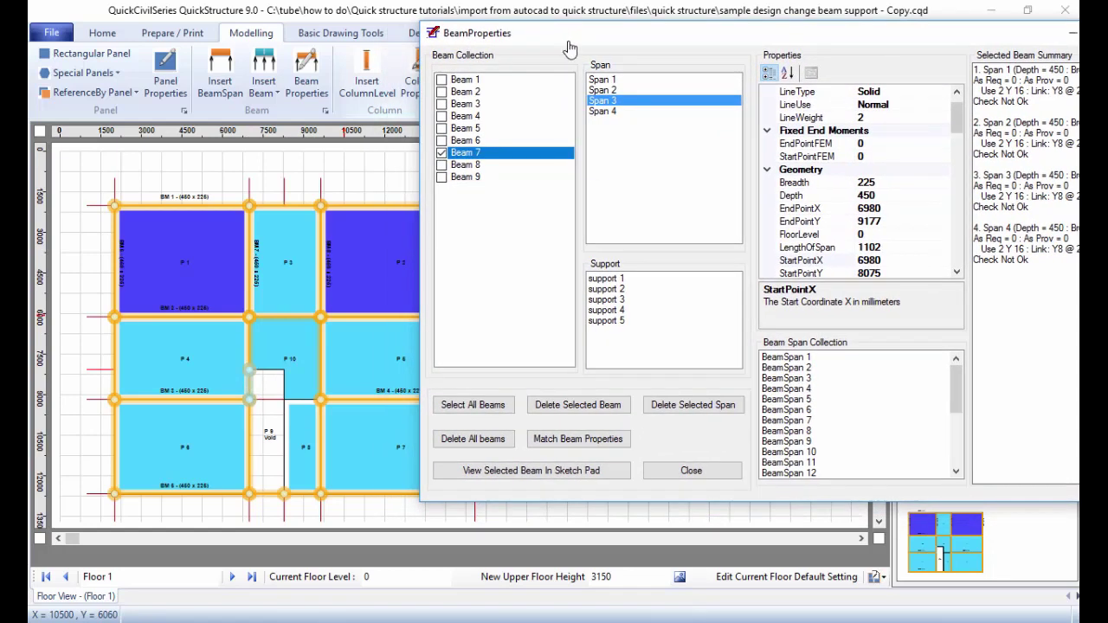
left_click(693, 410)
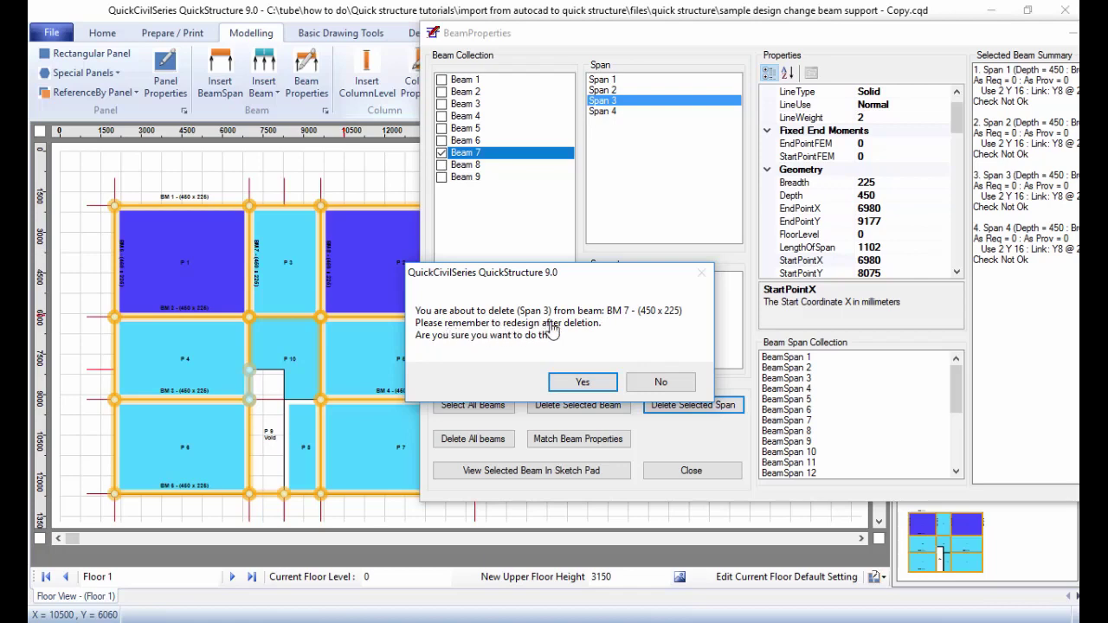
left_click(599, 387)
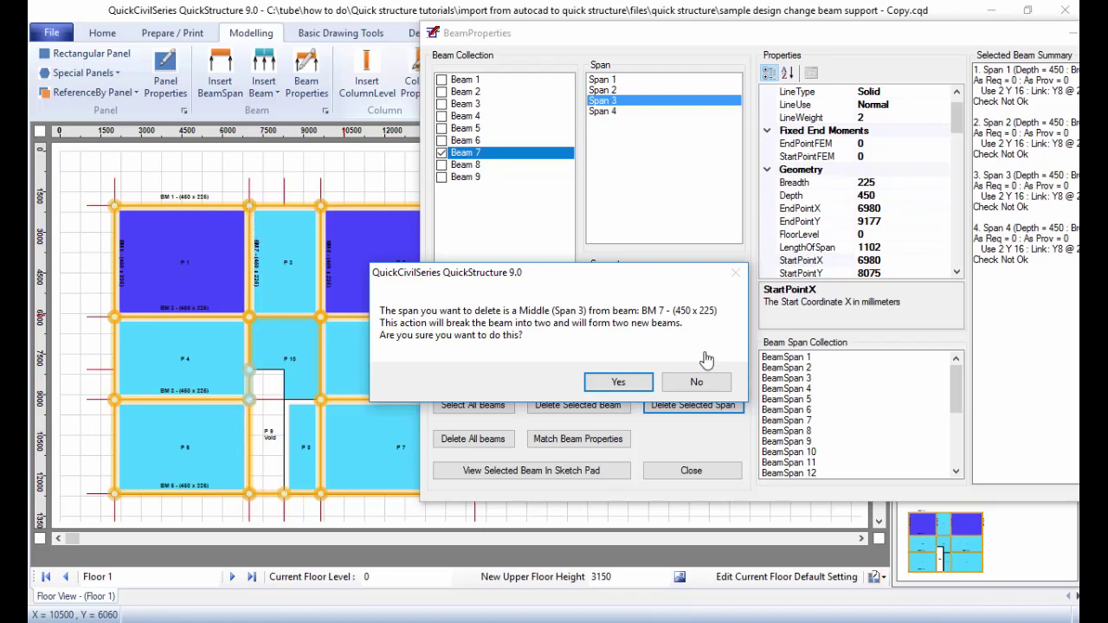
left_click(697, 383)
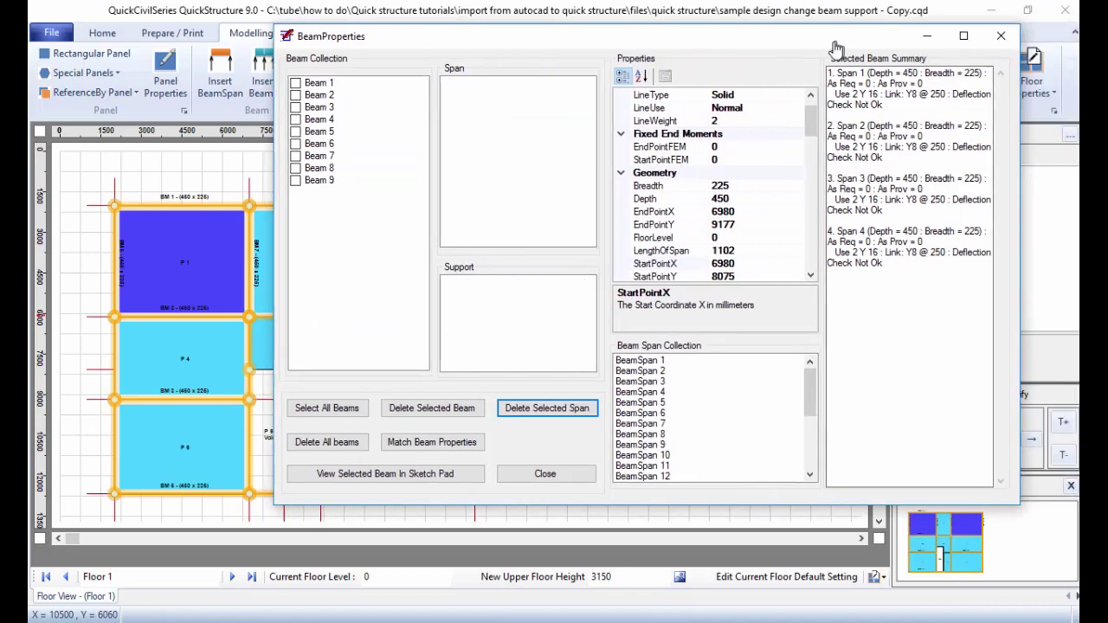
left_click_drag(975, 38, 827, 42)
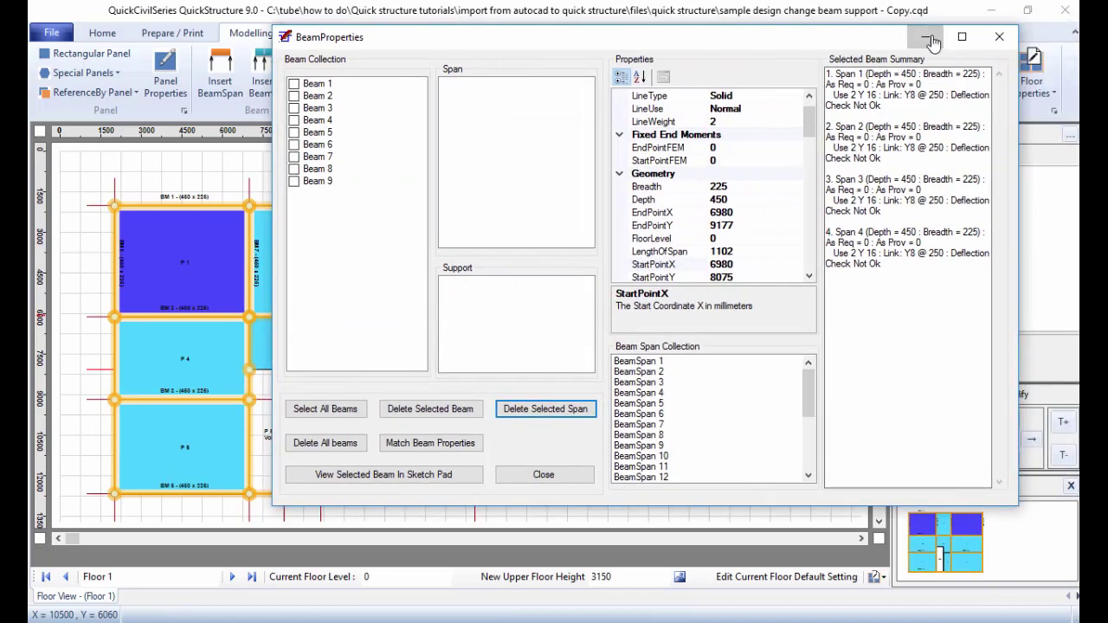
left_click(929, 39)
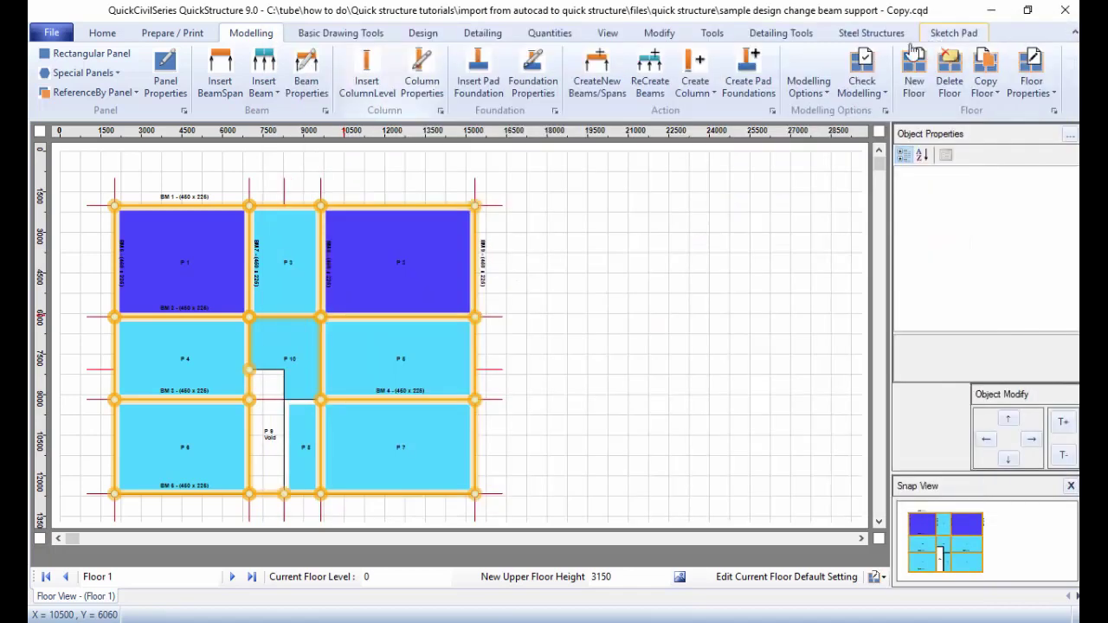
- Delete BM 7's Span 3 beside the void on the plan, accepting Stretch Span Before with reconfiguration
left_click(249, 384)
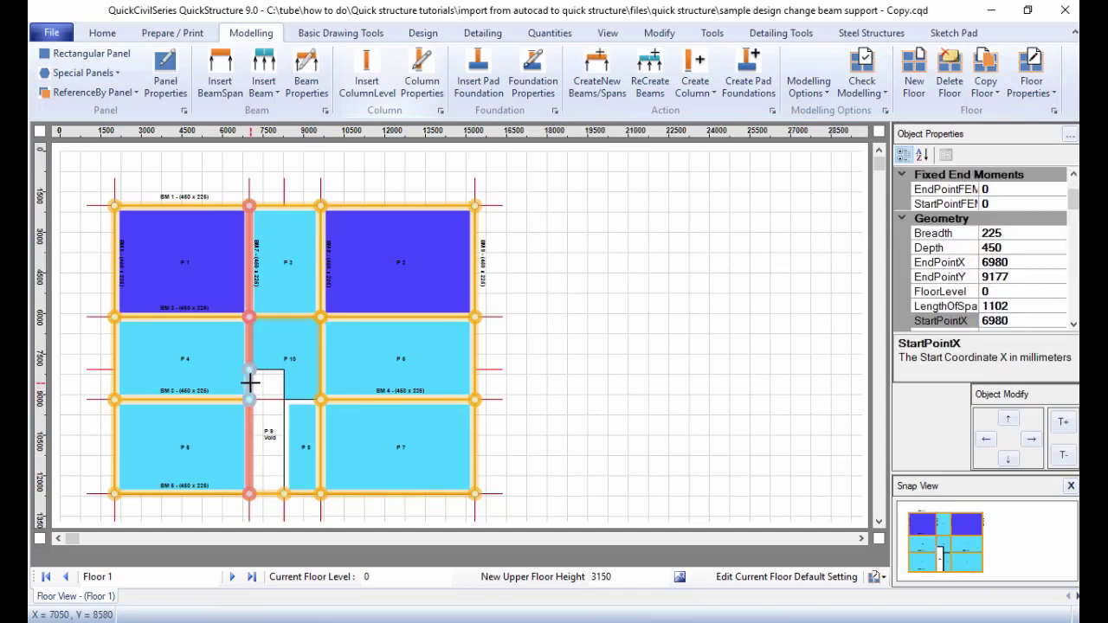
key("Delete")
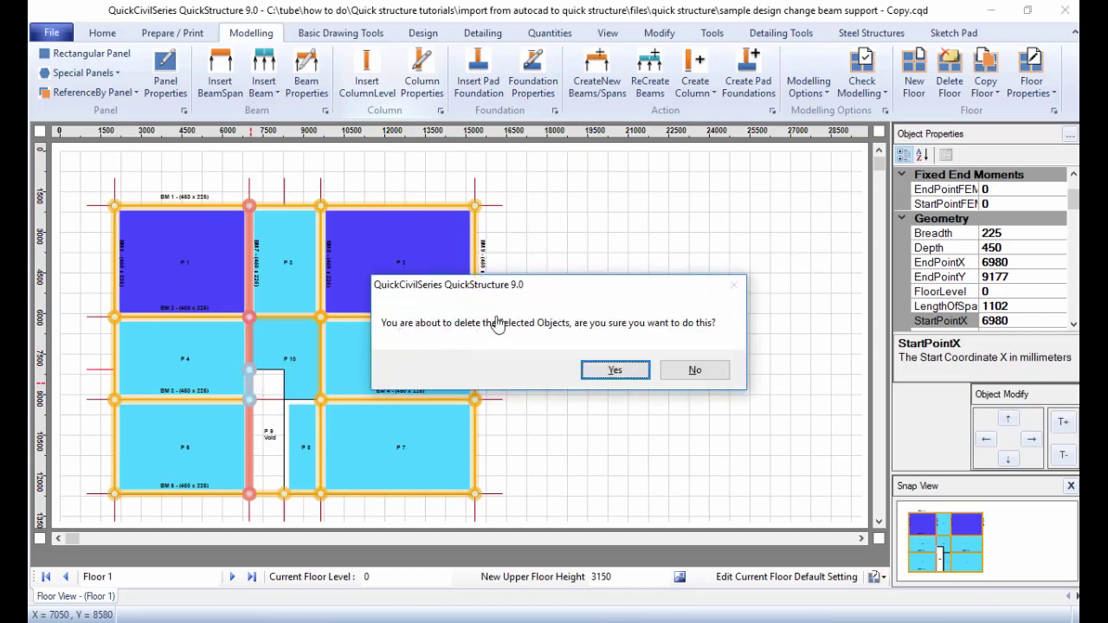
left_click(616, 371)
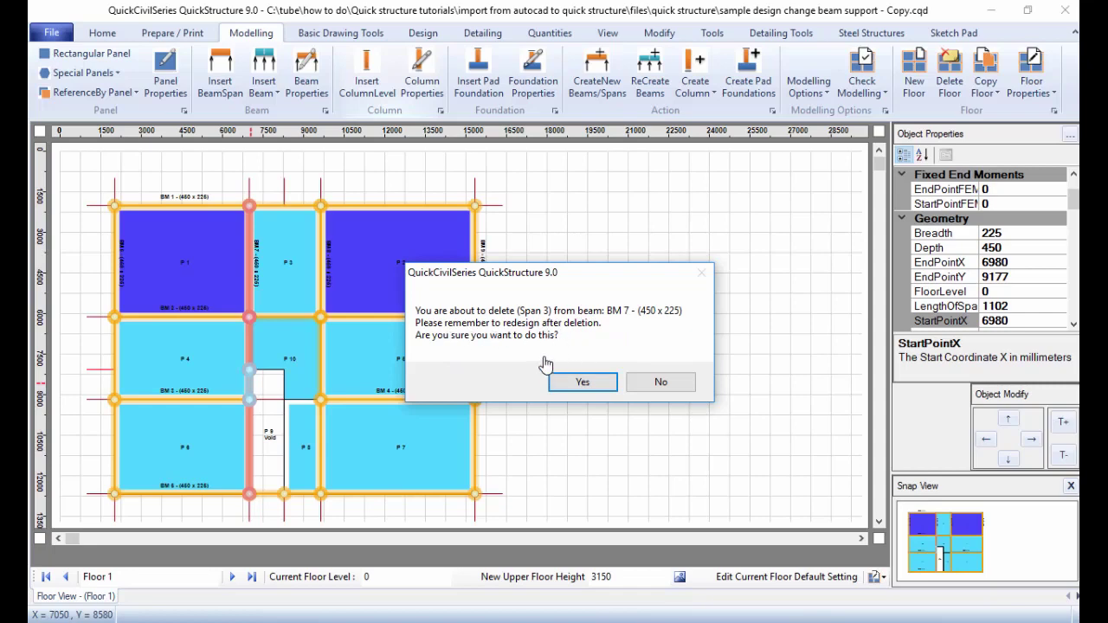
left_click(575, 381)
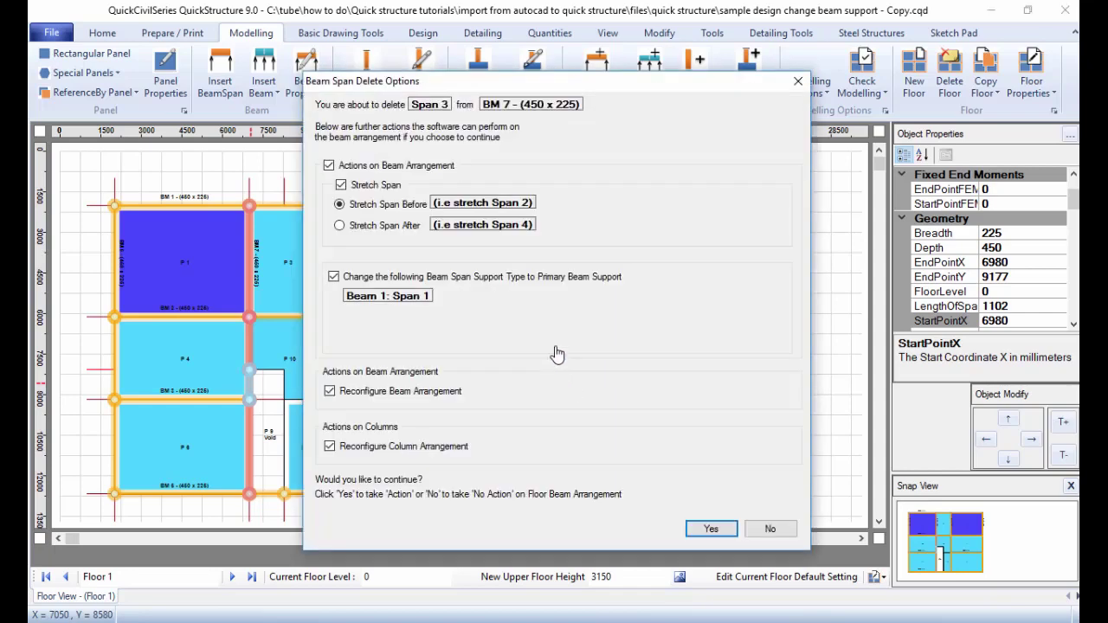
left_click_drag(381, 91, 639, 89)
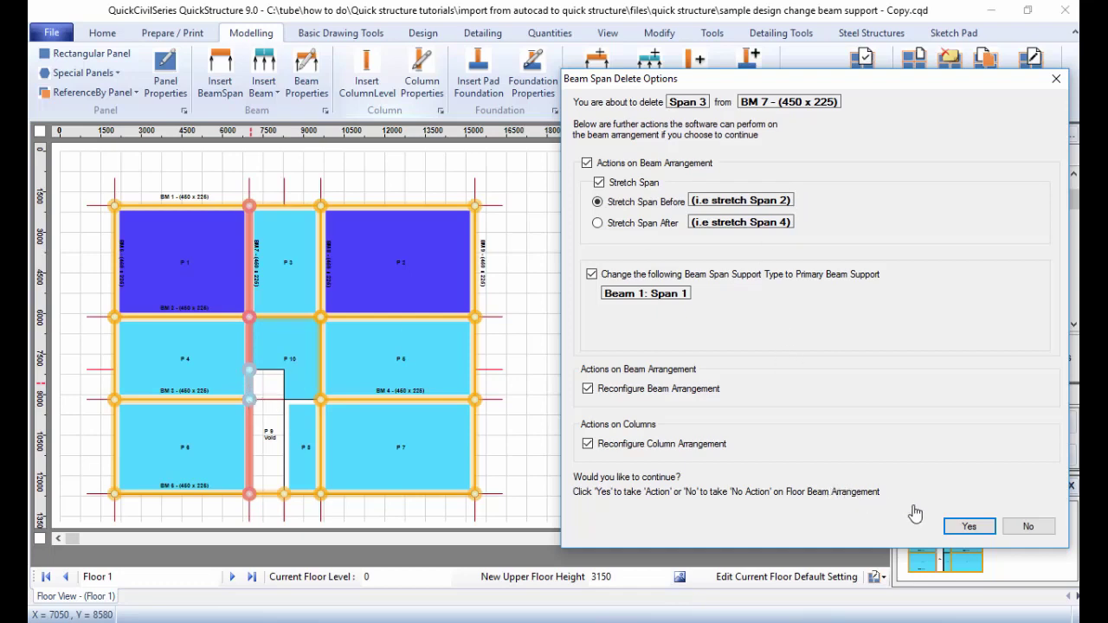
left_click(965, 526)
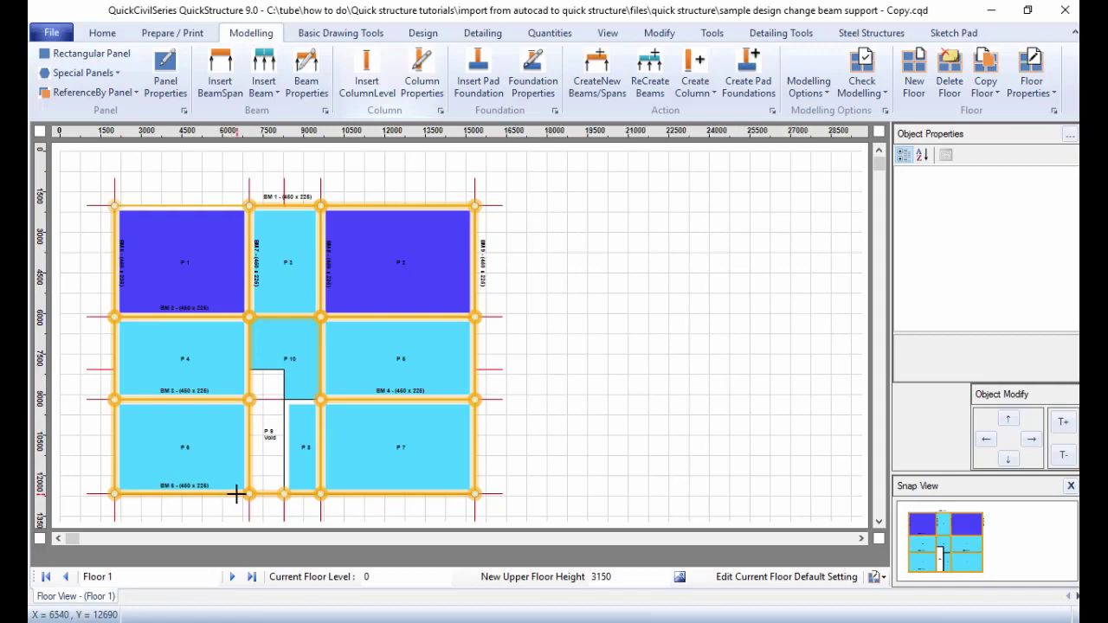
left_click(307, 73)
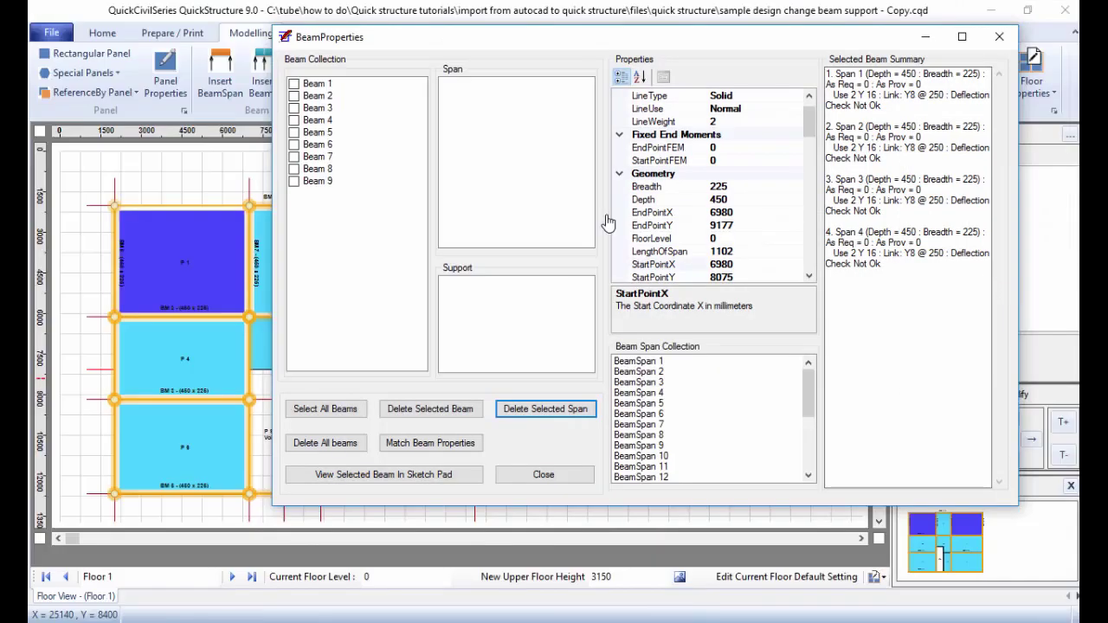
left_click_drag(419, 40, 667, 26)
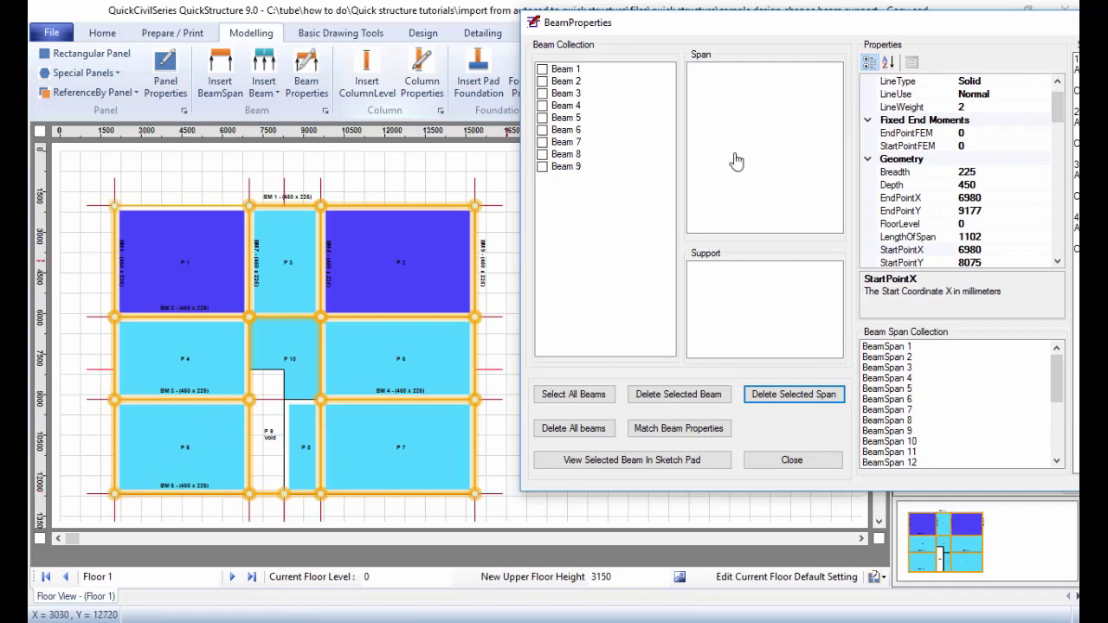
left_click(565, 118)
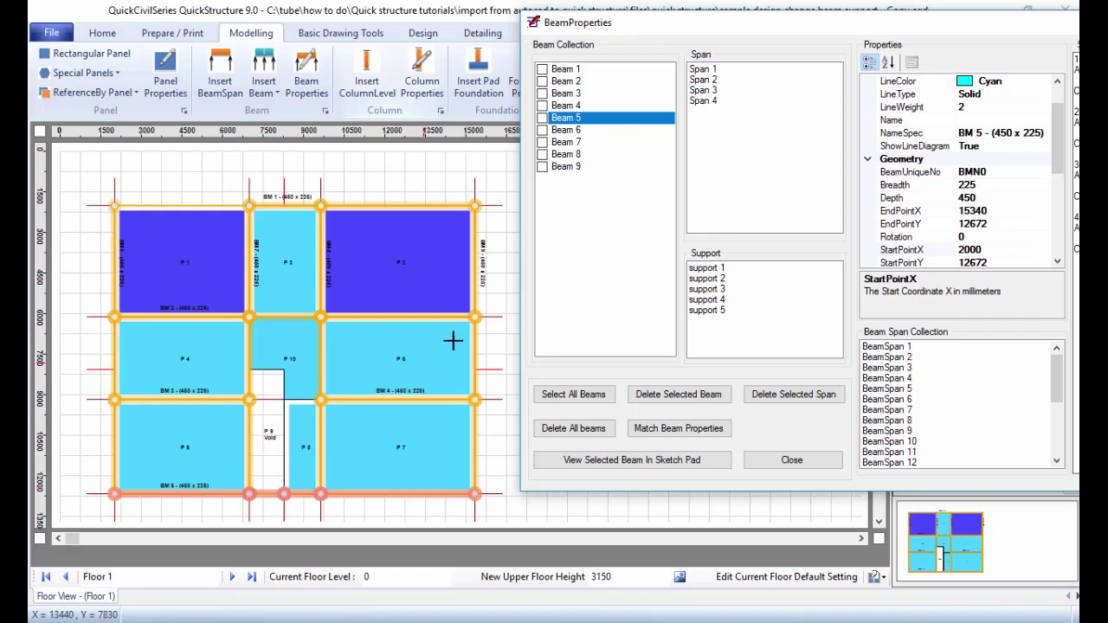
left_click(1019, 36)
left_click(1011, 35)
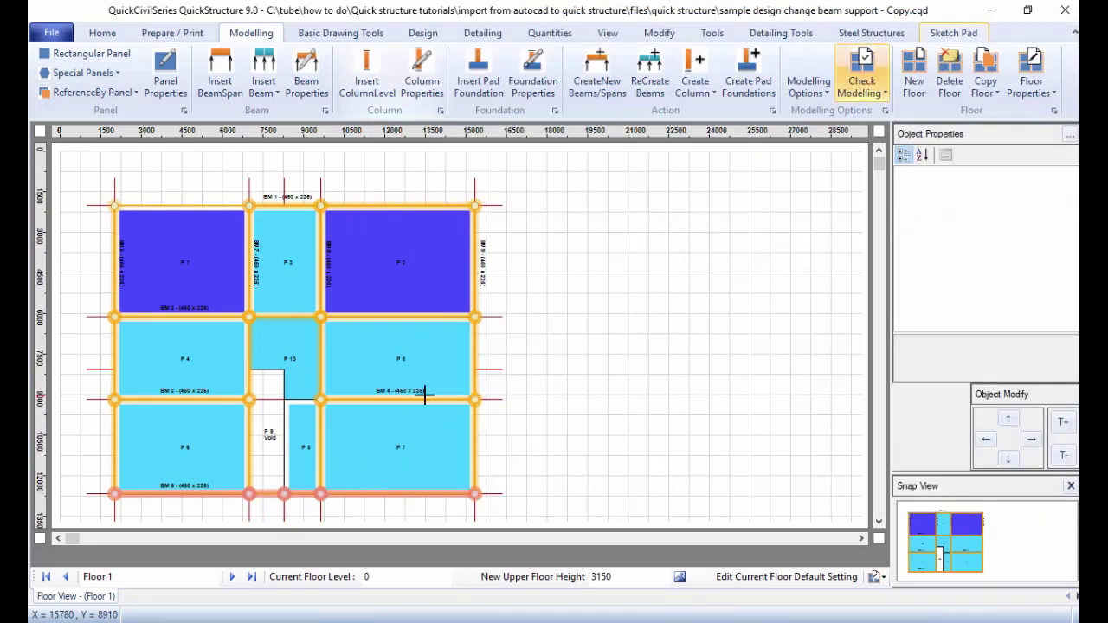
- Delete BM 5's 1354 mm bottom Span 3 on the plan, keeping Stretch Span Before and reconfiguration
left_click(301, 494)
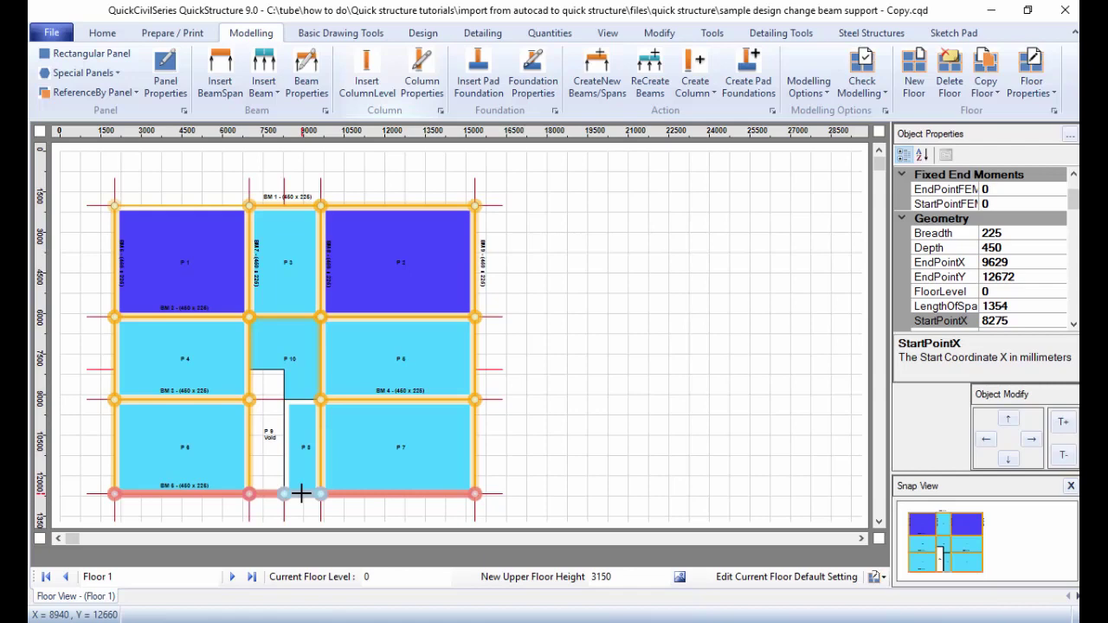
key("Delete")
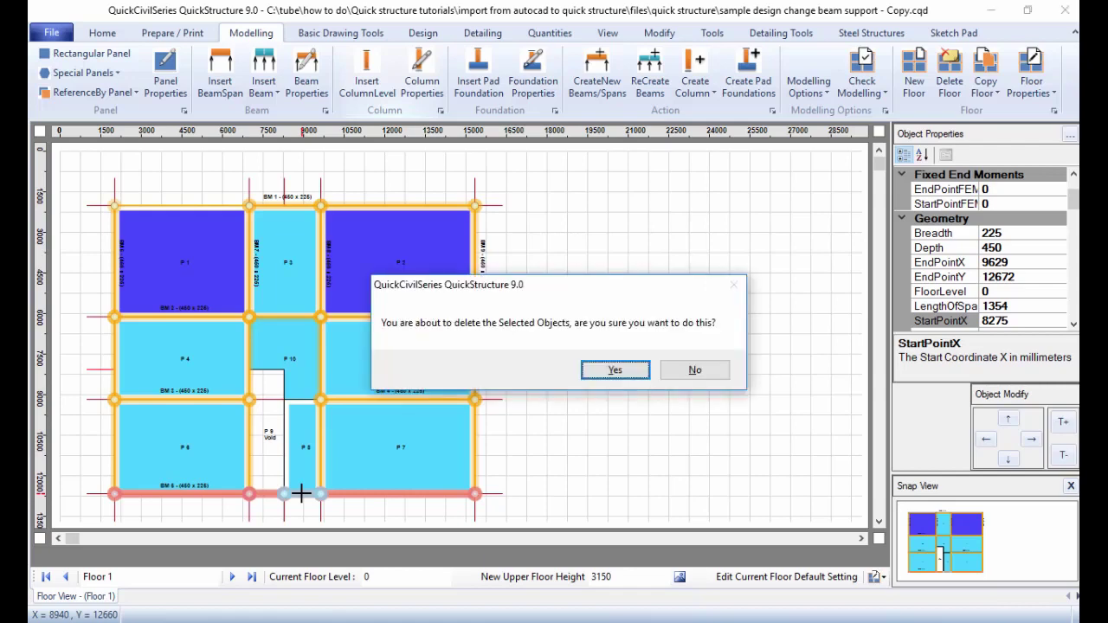
key("Return")
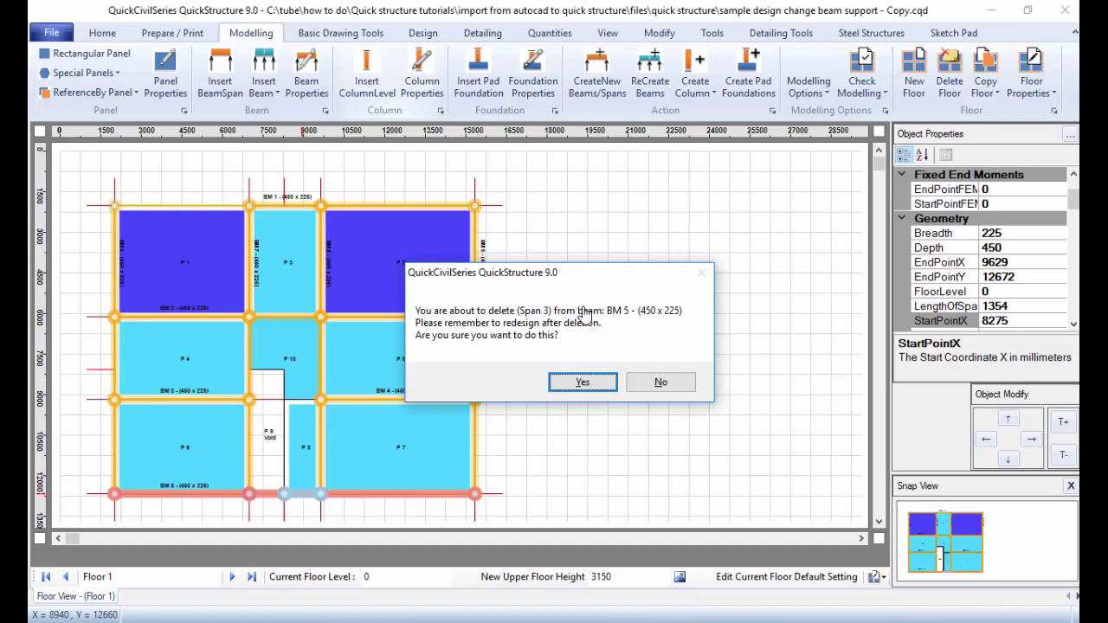
left_click(598, 387)
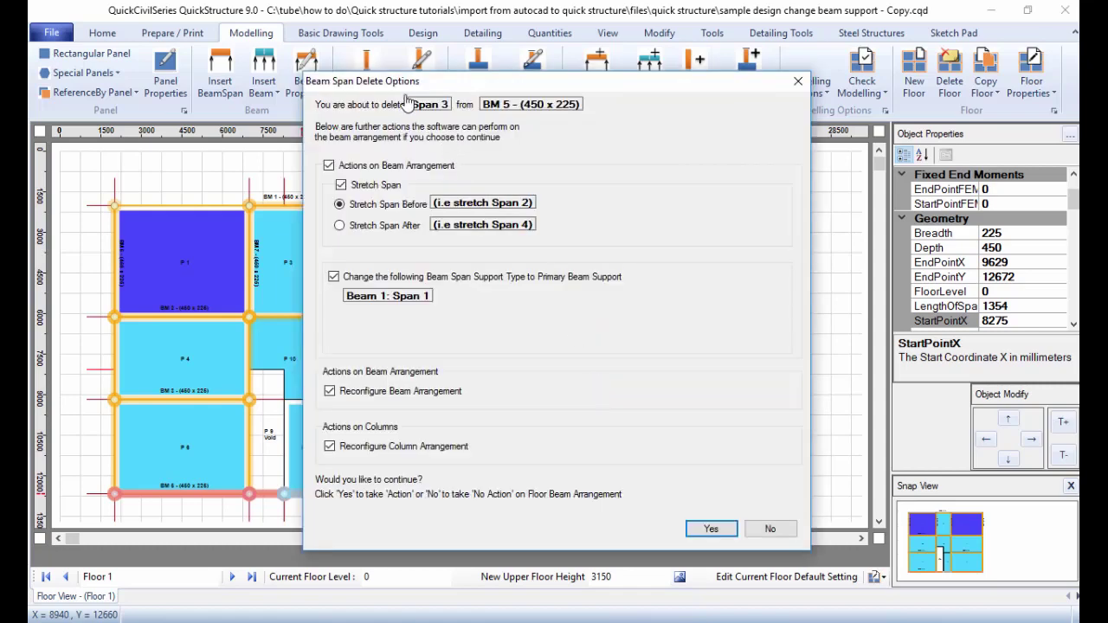
left_click_drag(395, 87, 556, 90)
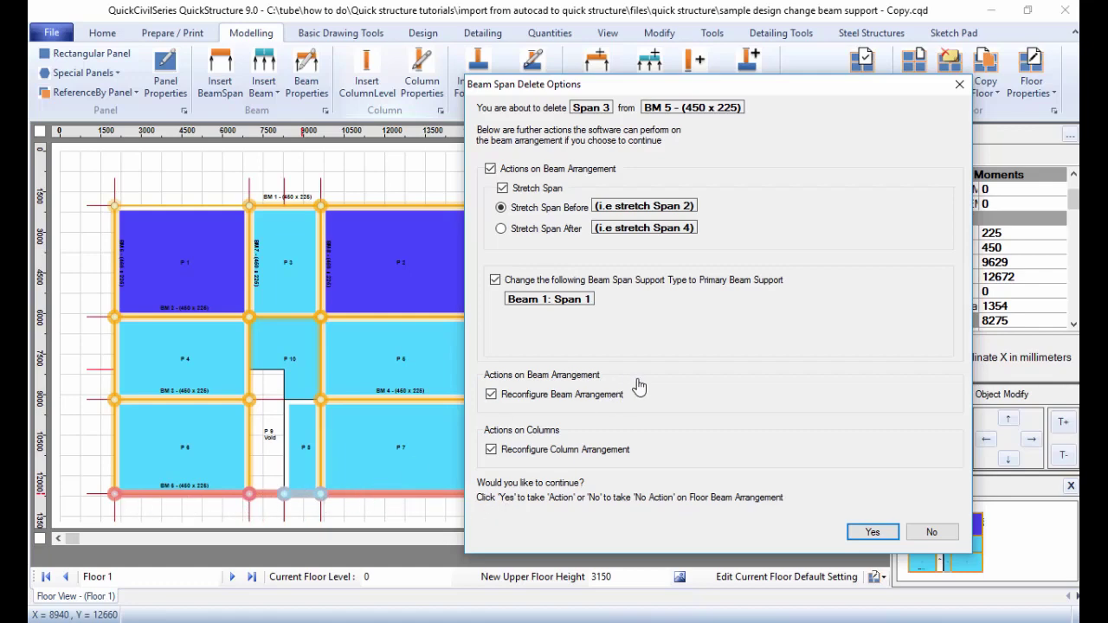
left_click(875, 532)
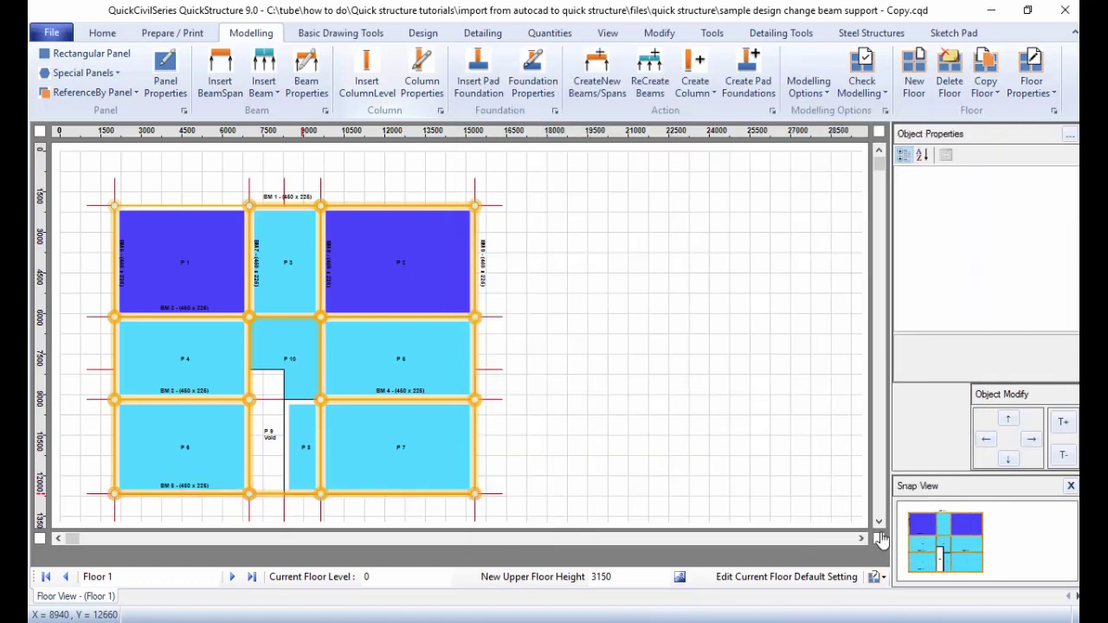